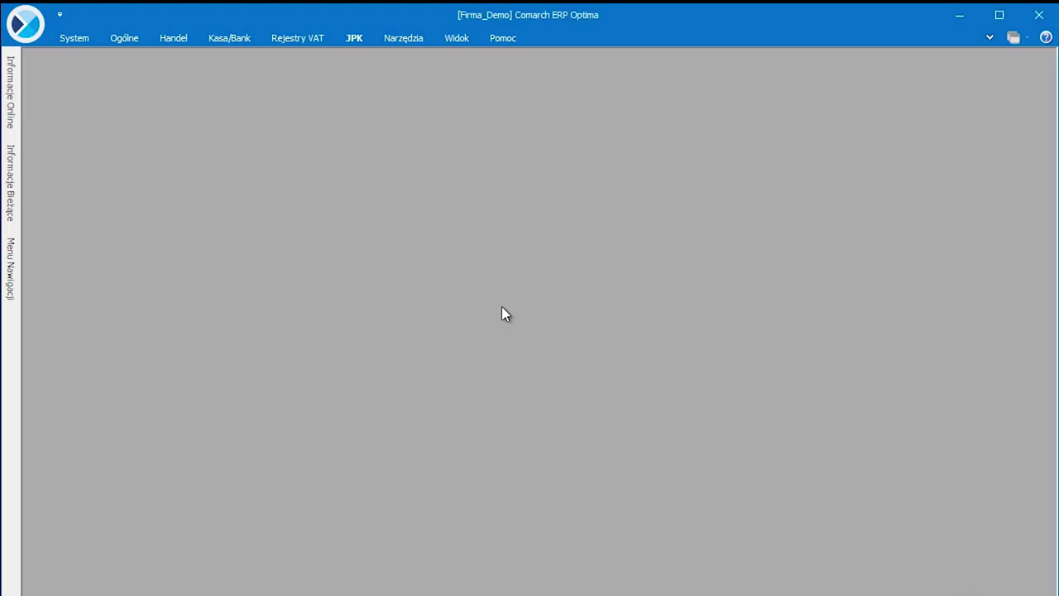
Add a new item to the stock list with code ZESTAW_KWIAT and catalogue number ZS/0002
click(176, 47)
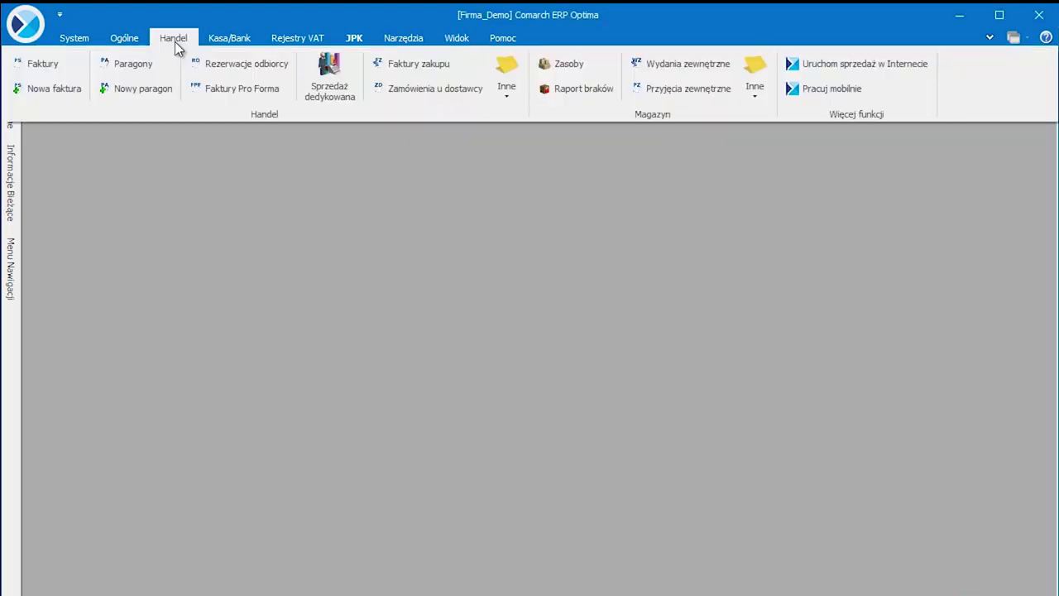
click(562, 64)
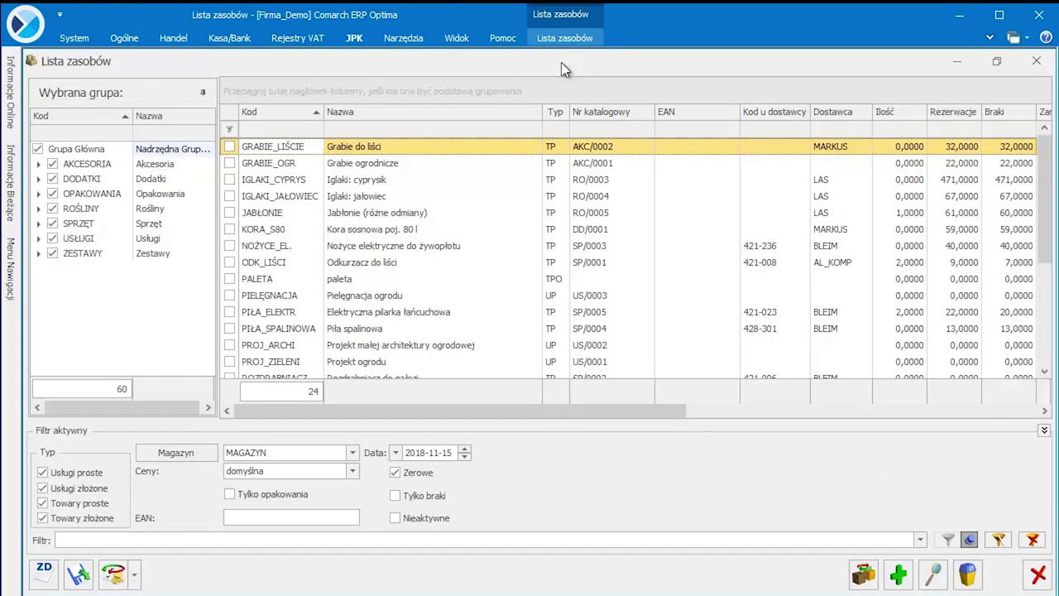
click(903, 579)
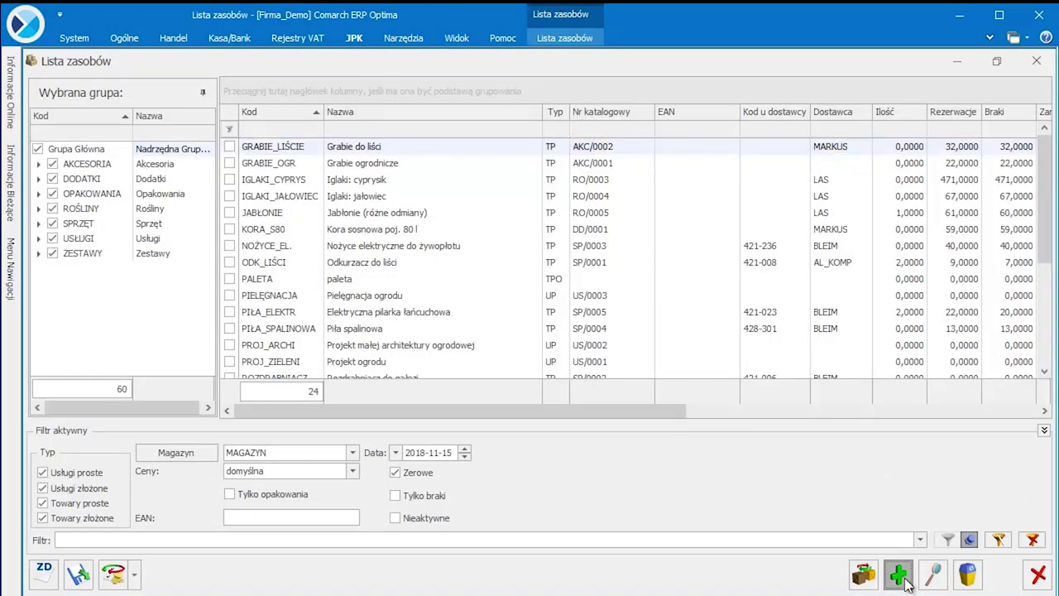
text(ZESTAW_KWIAT)
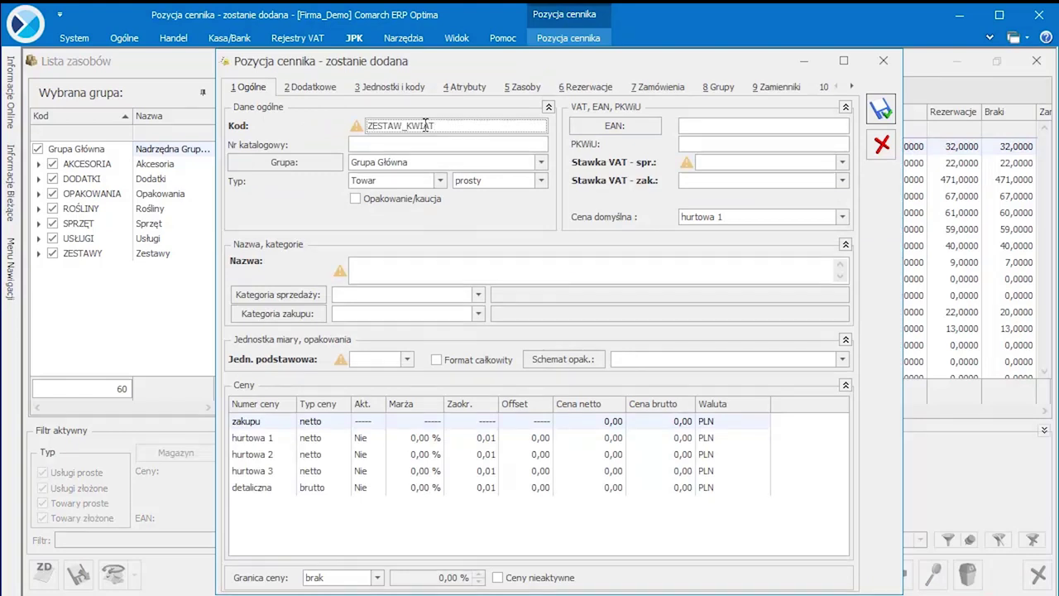
click(424, 146)
text(ZS/0002)
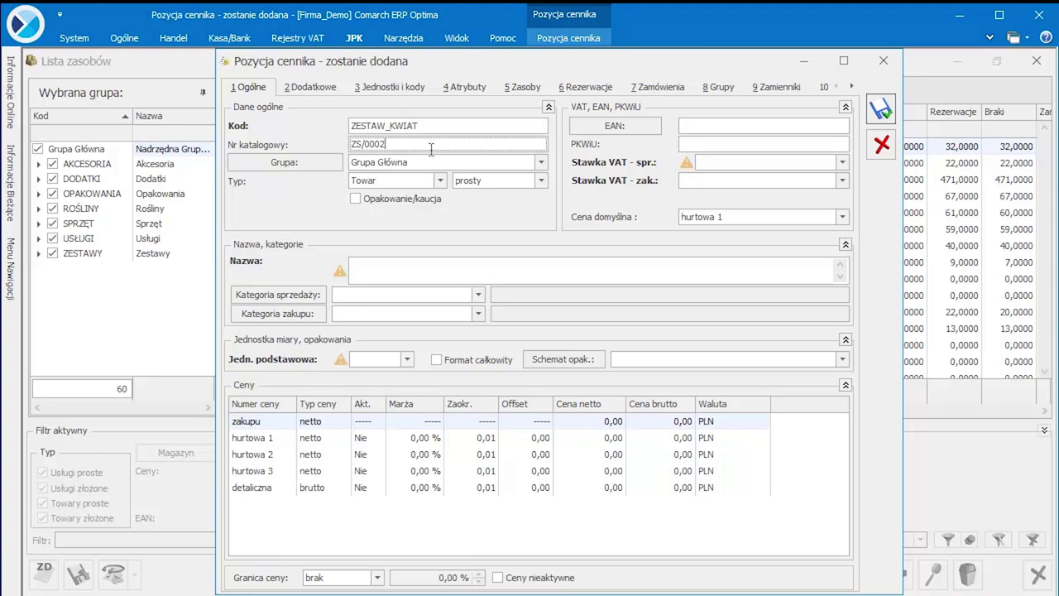
Assign the new item to the ZESTAWY group and make it a compound (złożony) good
click(541, 162)
click(545, 397)
click(537, 180)
click(531, 206)
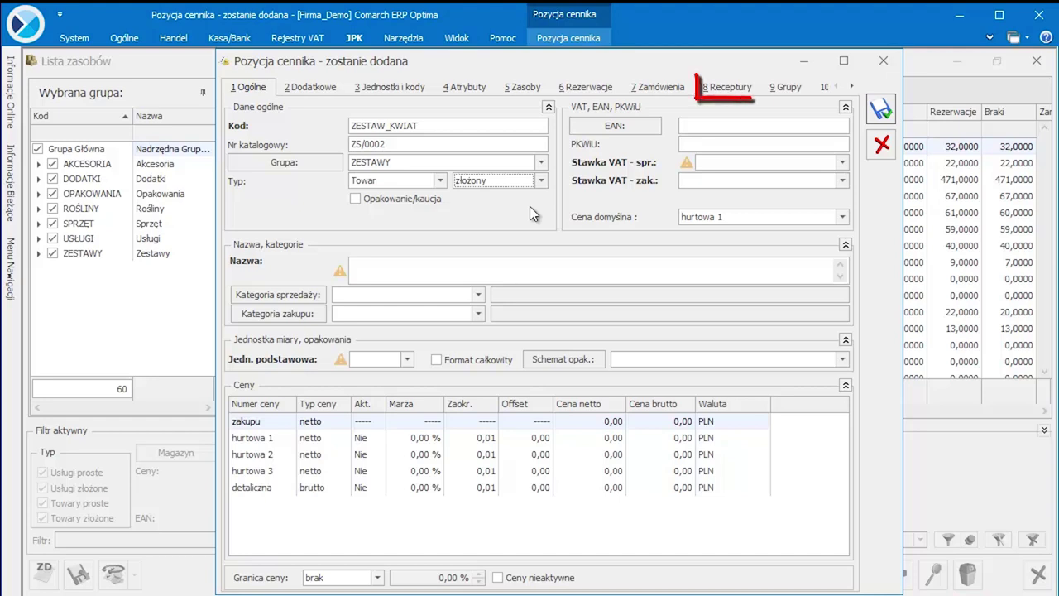
Set both the sales and purchase VAT rates of the item to 23%
click(842, 165)
click(809, 301)
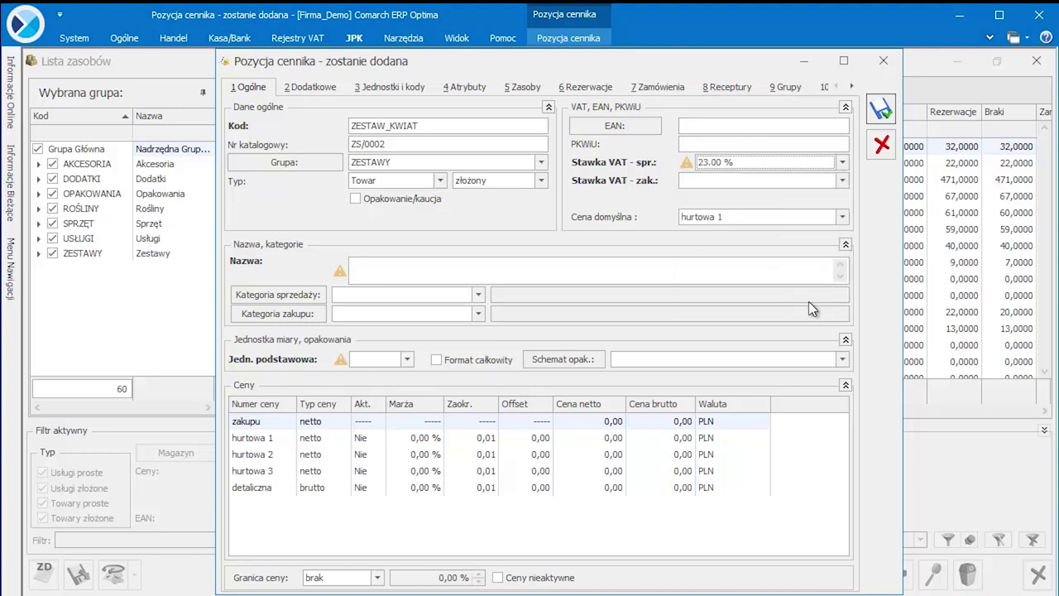
click(841, 180)
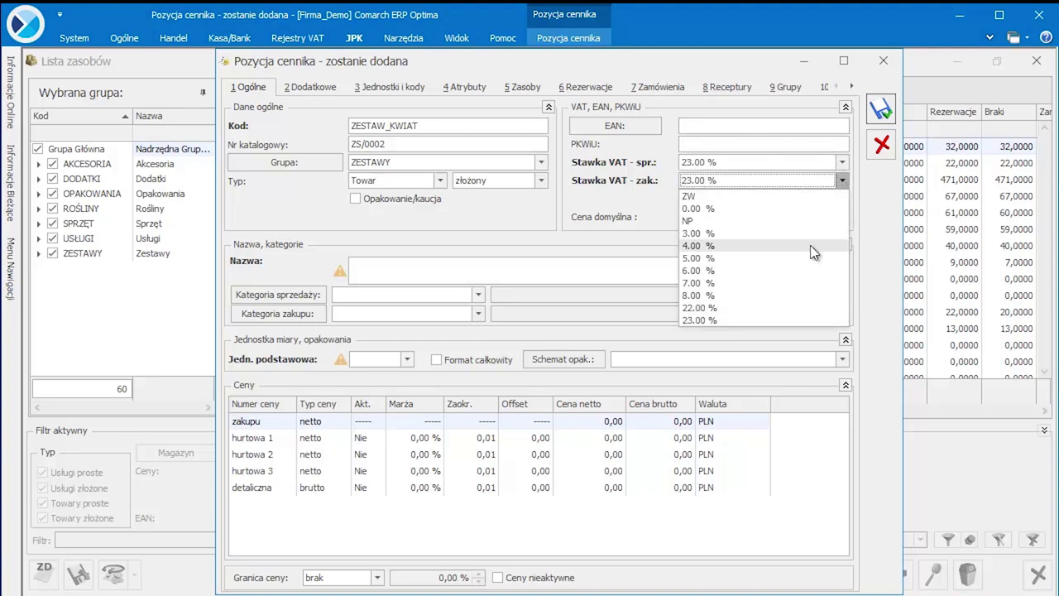
click(780, 320)
Name the item "Zestaw kwiatów (róża)"
click(512, 267)
text(Zesta)
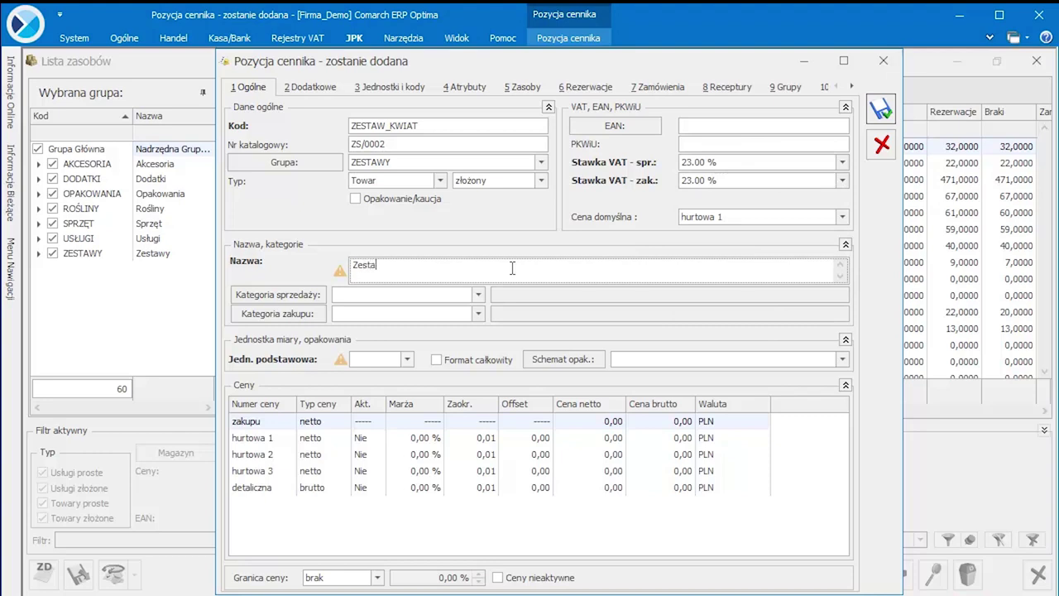
text(w kwiatów (róża))
Set the item's sales category to SPRZED.PRODUKCJI and its base unit to SZT
click(479, 295)
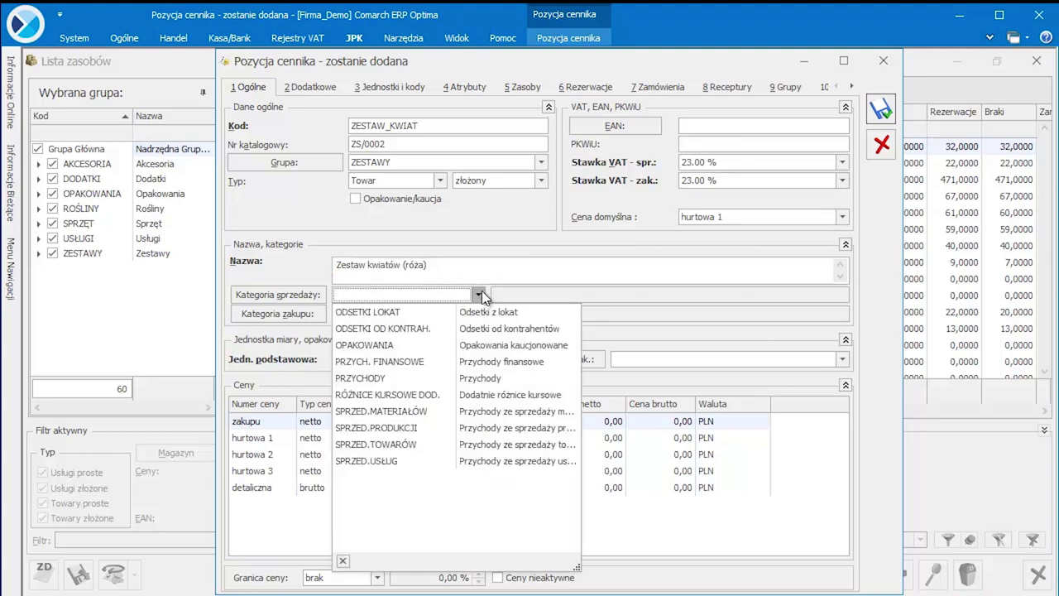
click(461, 428)
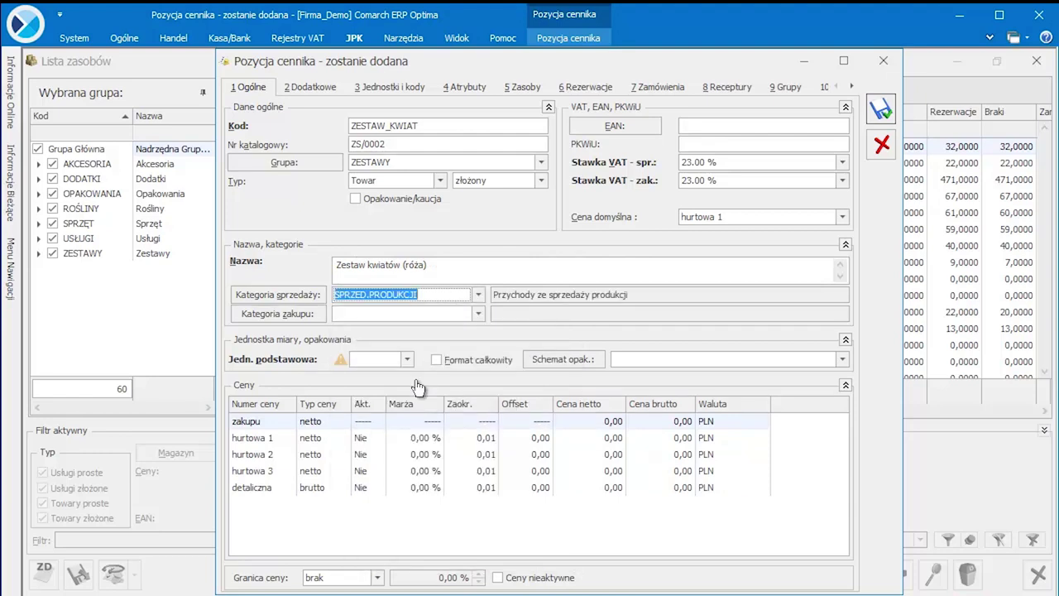
click(406, 359)
click(391, 437)
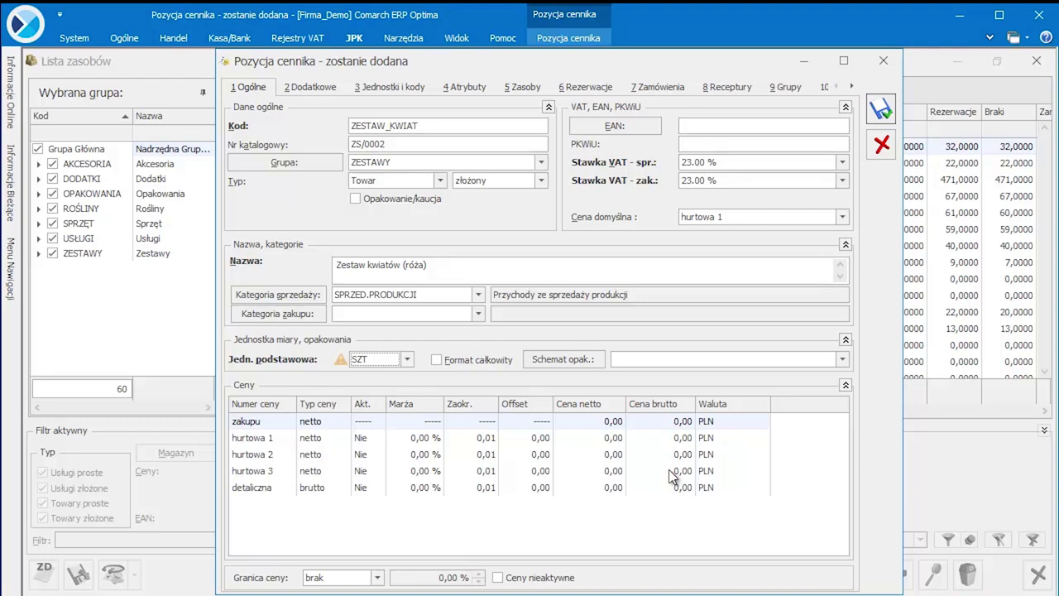
Create a recipe for the flower set with the code RECEPTURA_1
click(720, 88)
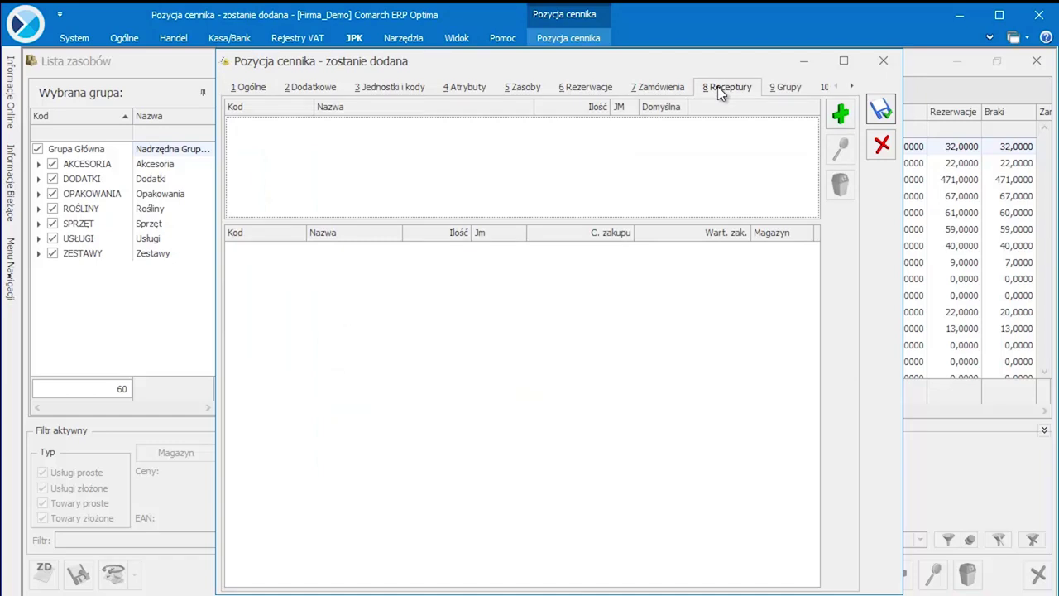
click(841, 113)
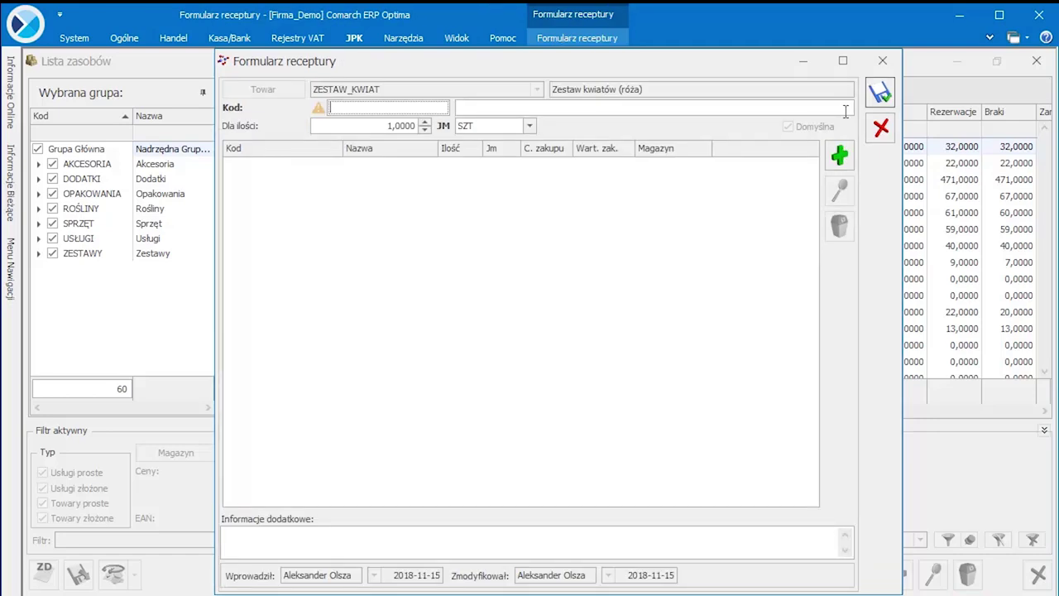
text(RECEPTURA_1)
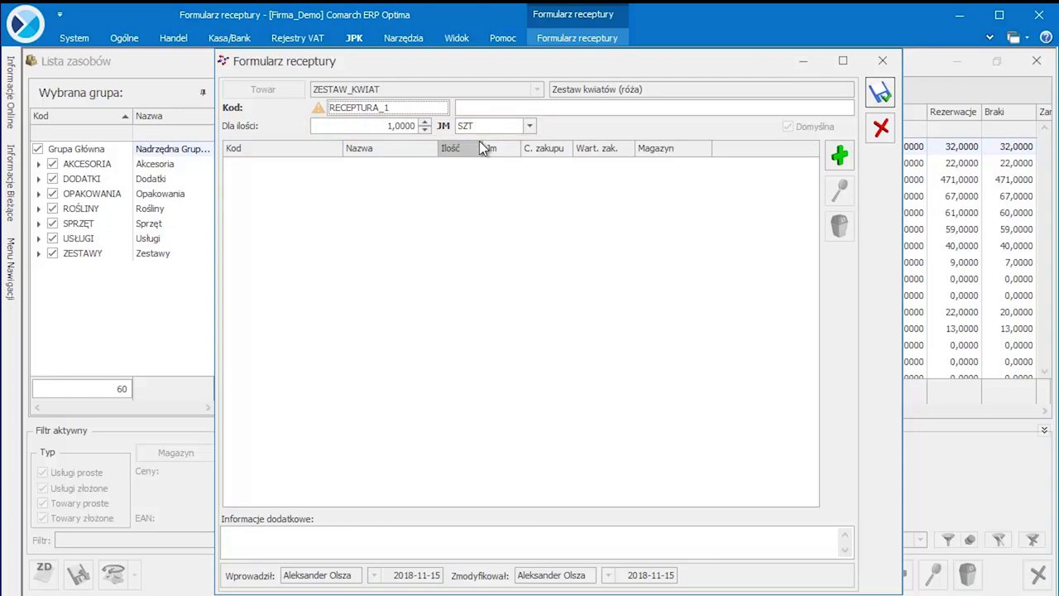
Add the ingredient RÓŻA_PN to the recipe with a quantity of 3
click(839, 158)
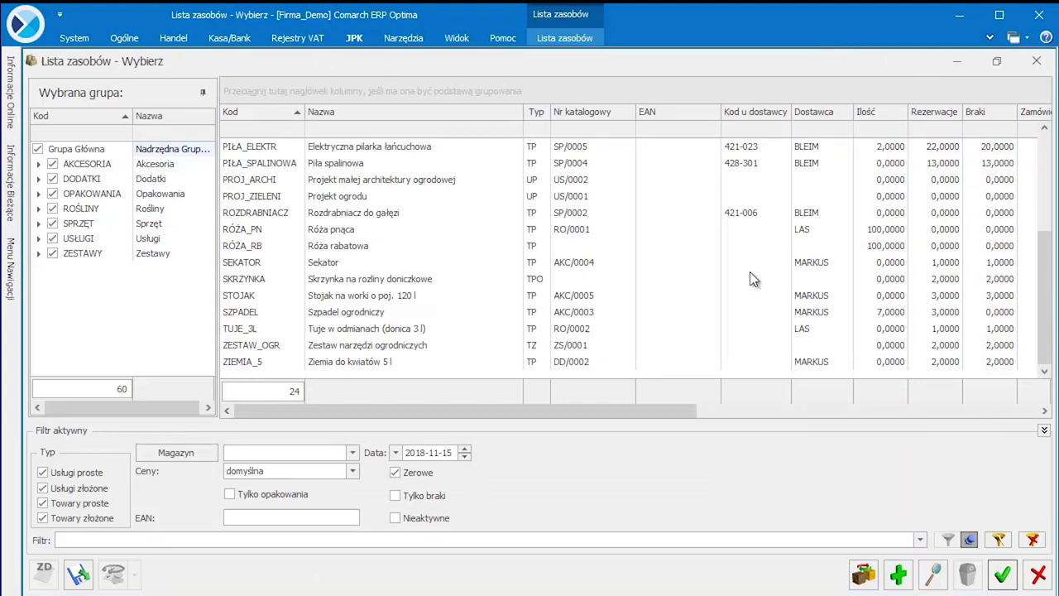
click(349, 235)
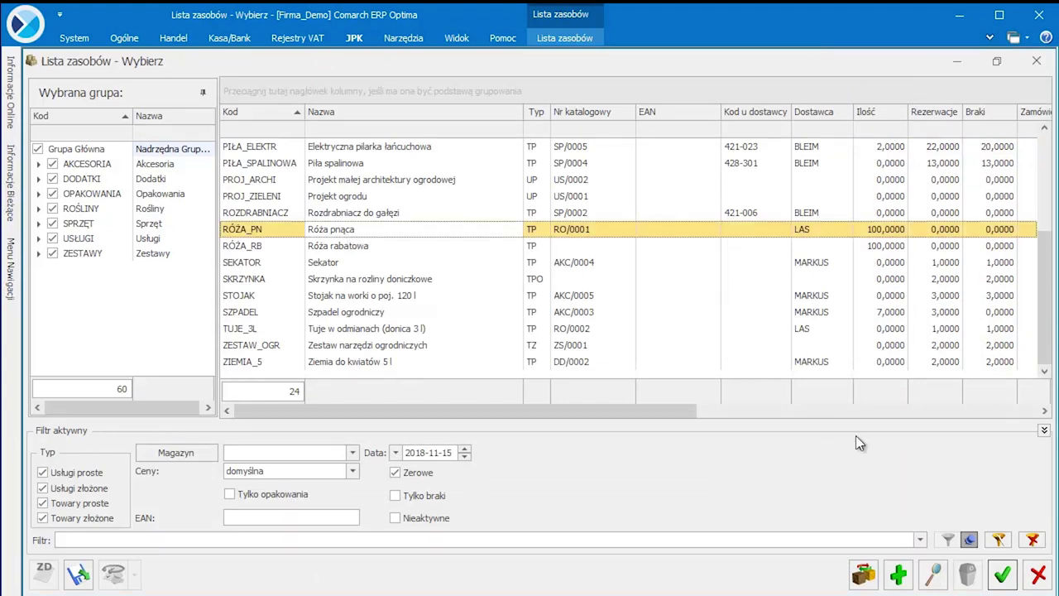
click(1002, 574)
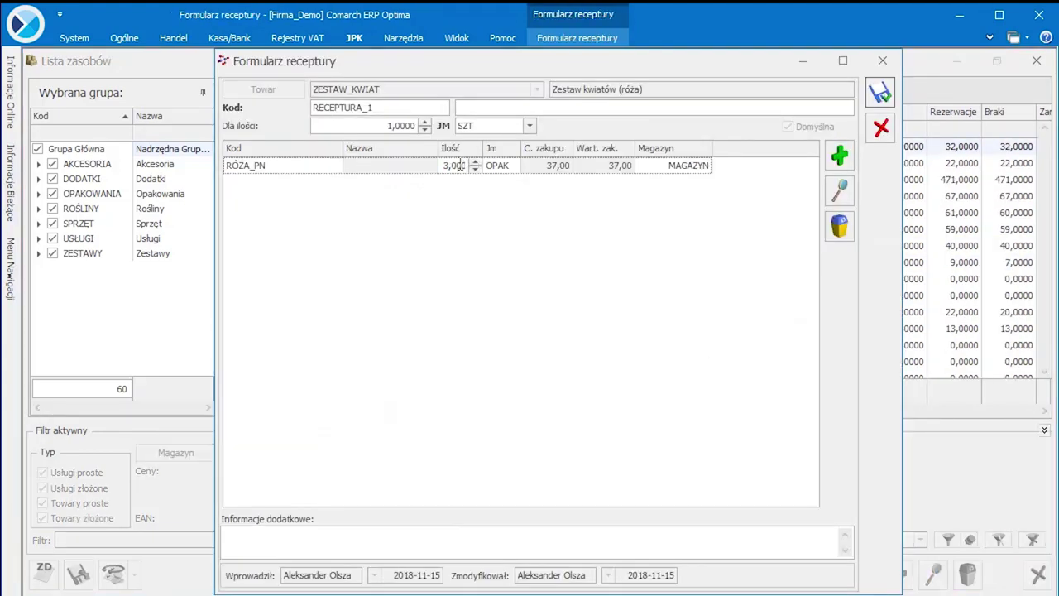
Add the ingredient RÓŻA_RB to the recipe with a quantity of 5
click(838, 157)
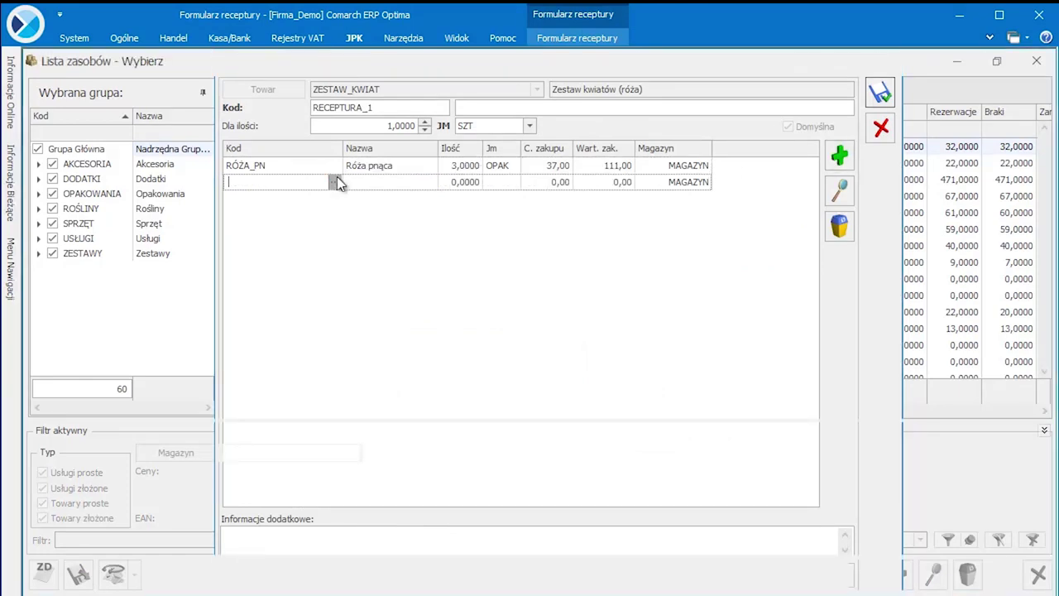
click(1002, 572)
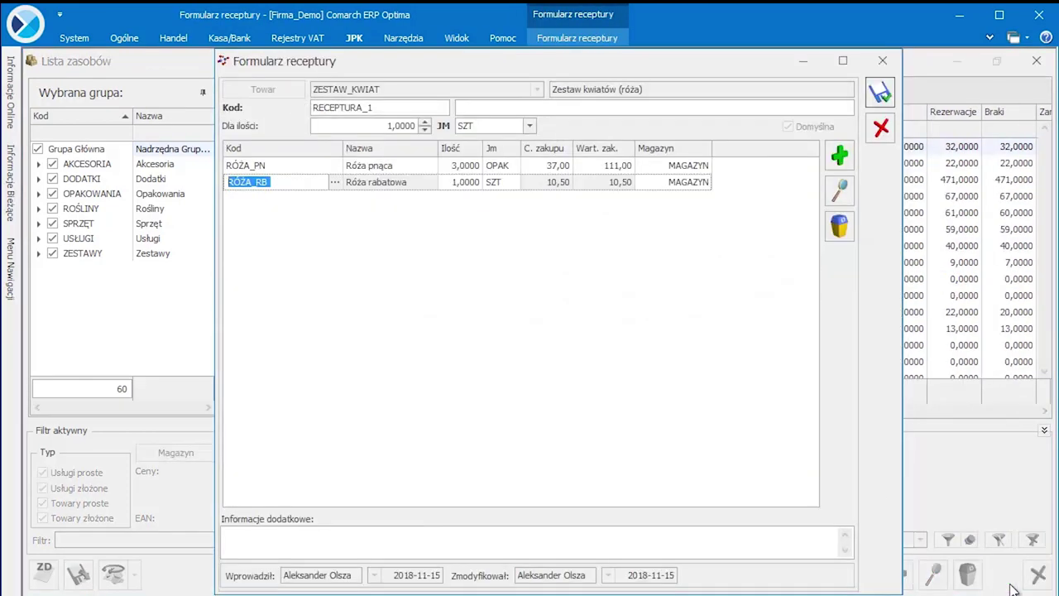
click(455, 183)
text(5)
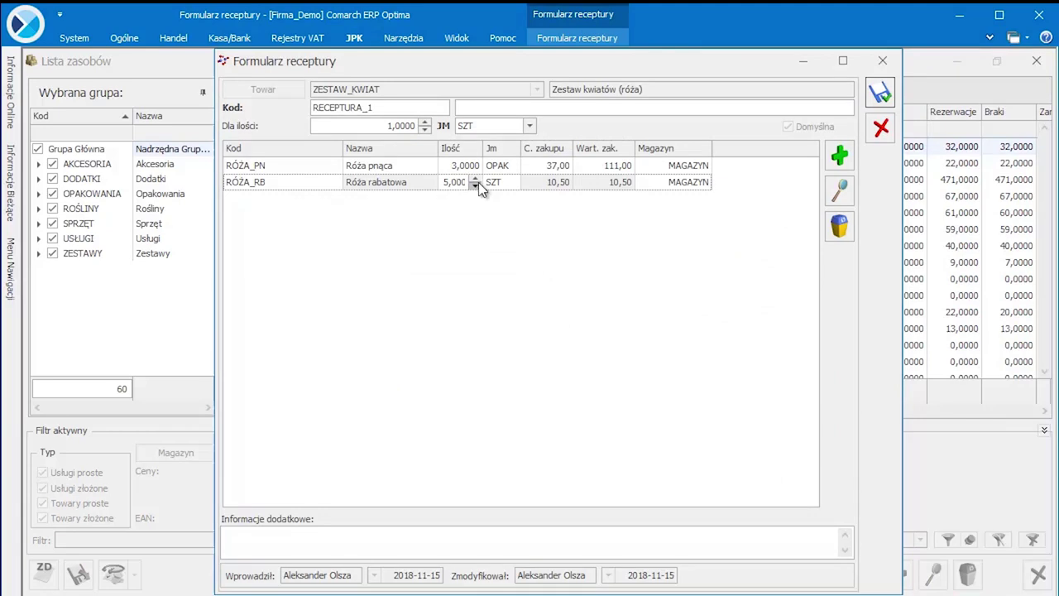
Save the recipe and the new item, and close the stock list
click(880, 94)
click(879, 105)
click(1040, 577)
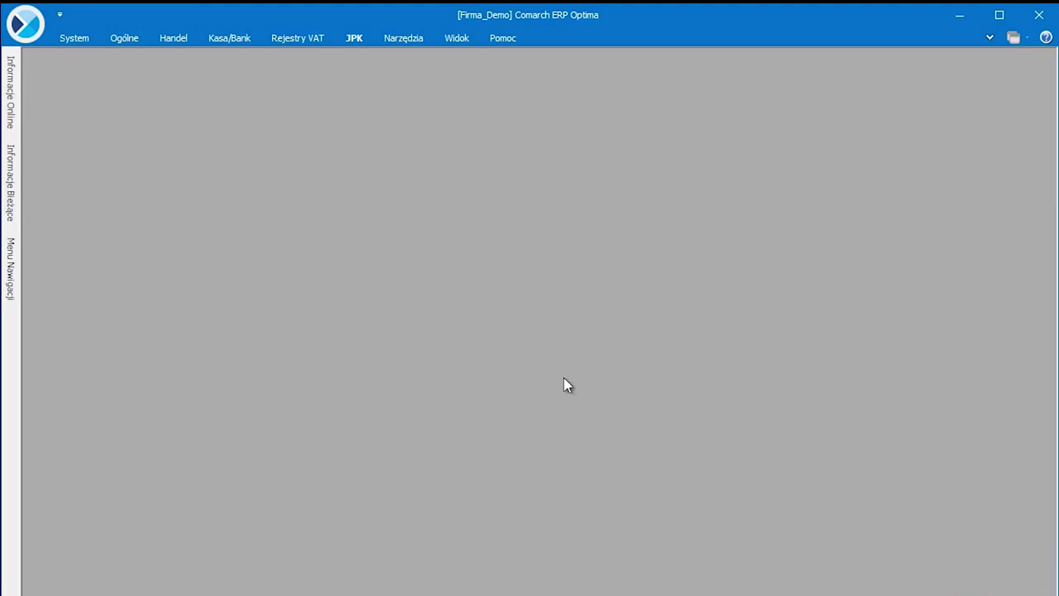
Start a new internal product receipt (PWP) document from the assembly product receipts list
click(173, 38)
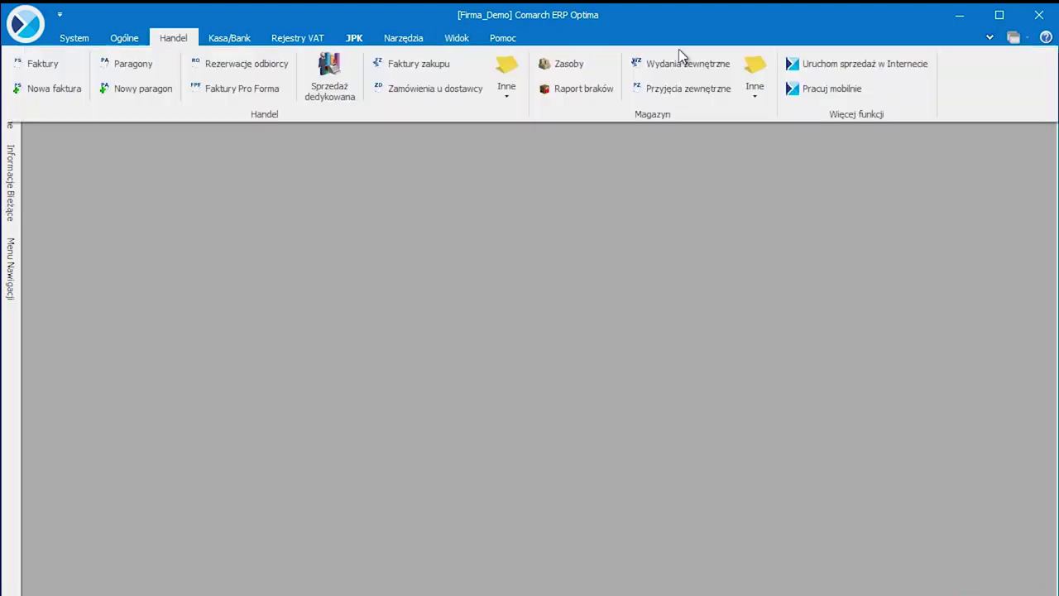
click(757, 82)
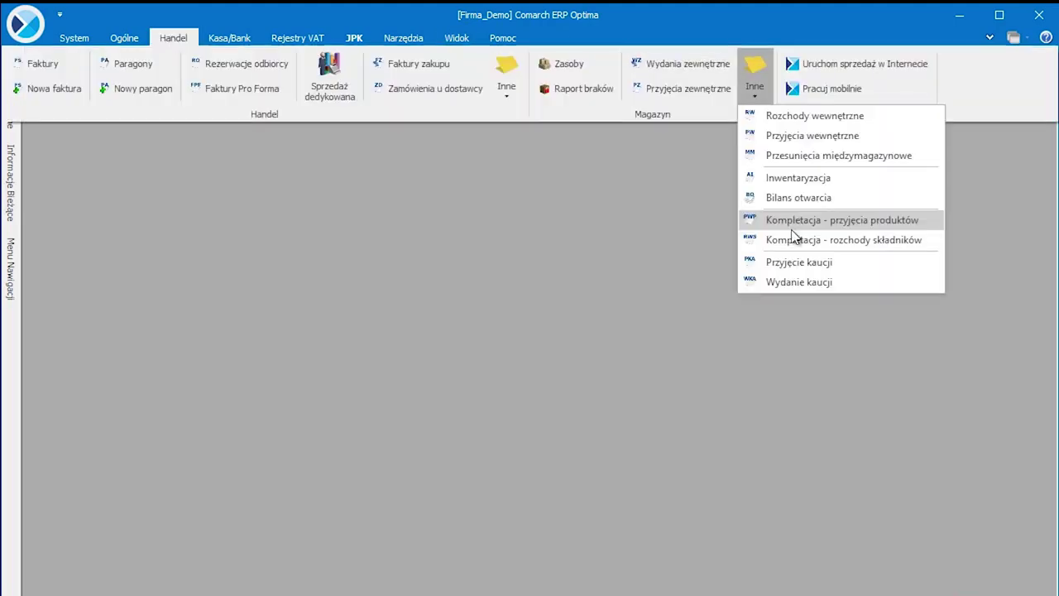
click(792, 228)
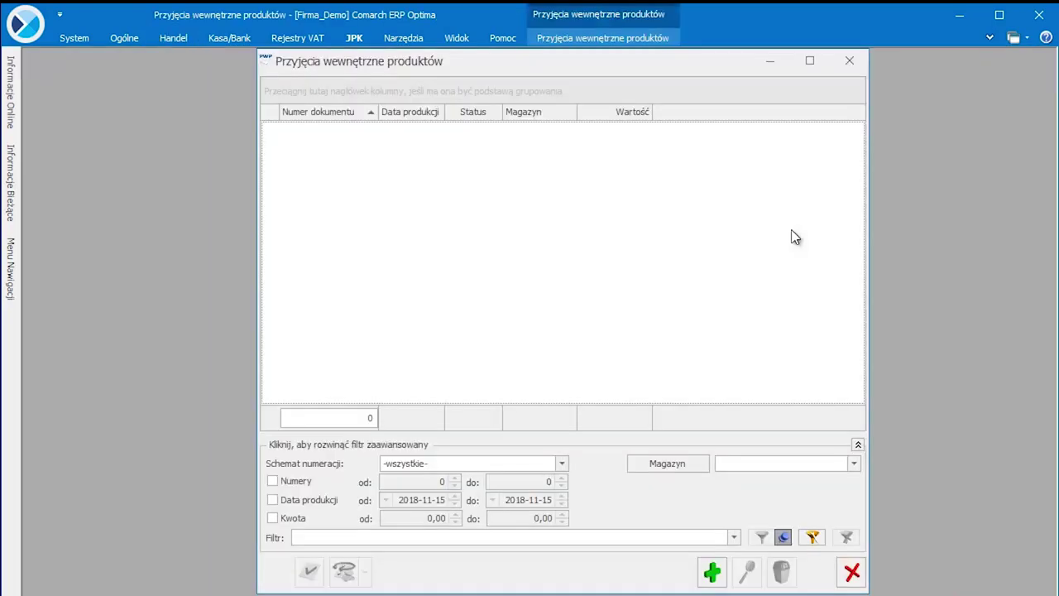
click(713, 572)
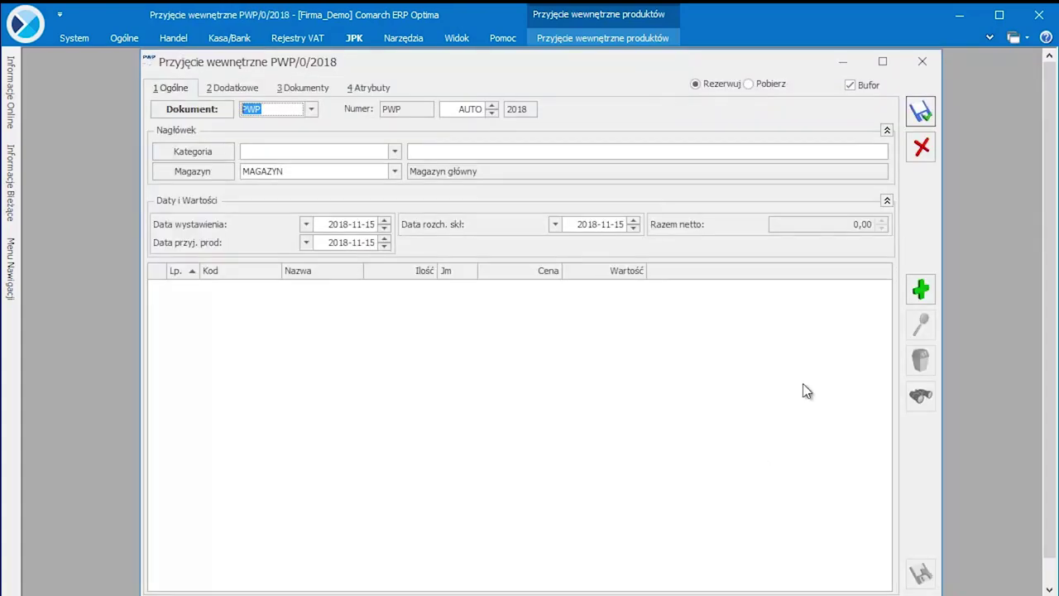
Add ZESTAW_KWIAT to the product receipt with a quantity of 20
click(921, 289)
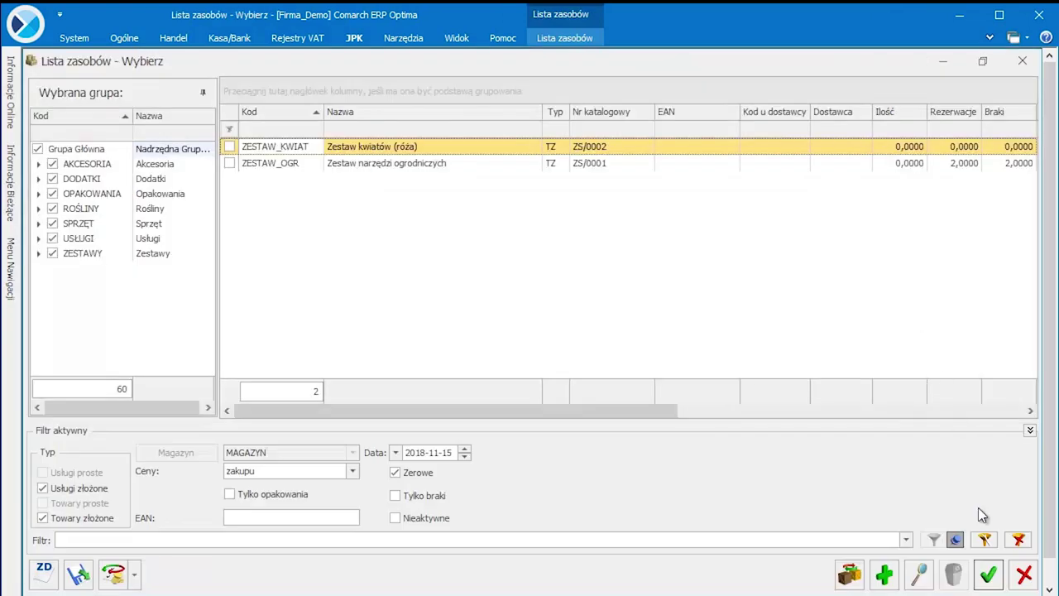
click(989, 573)
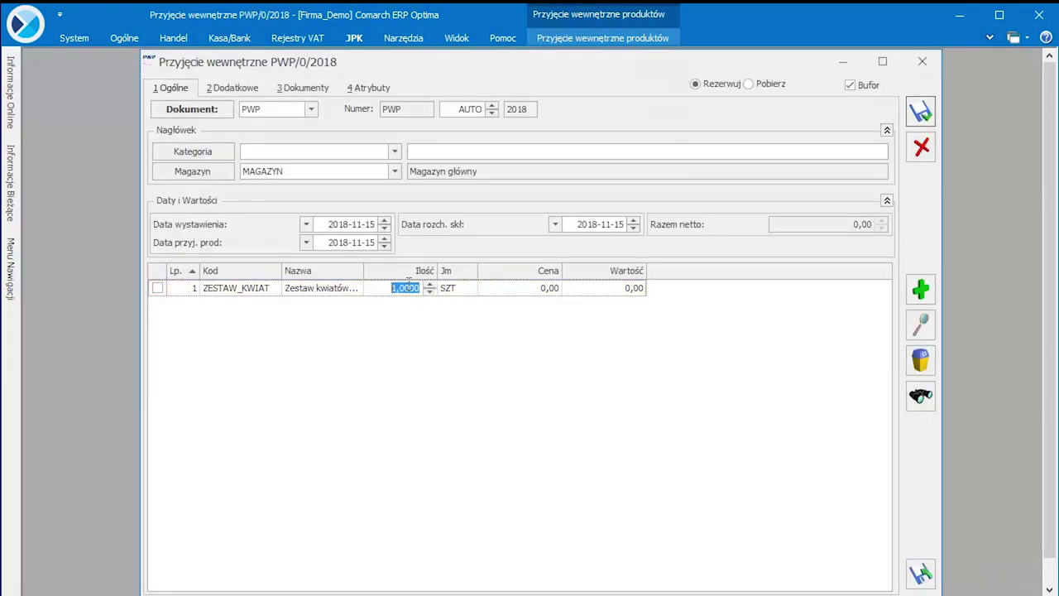
text(20)
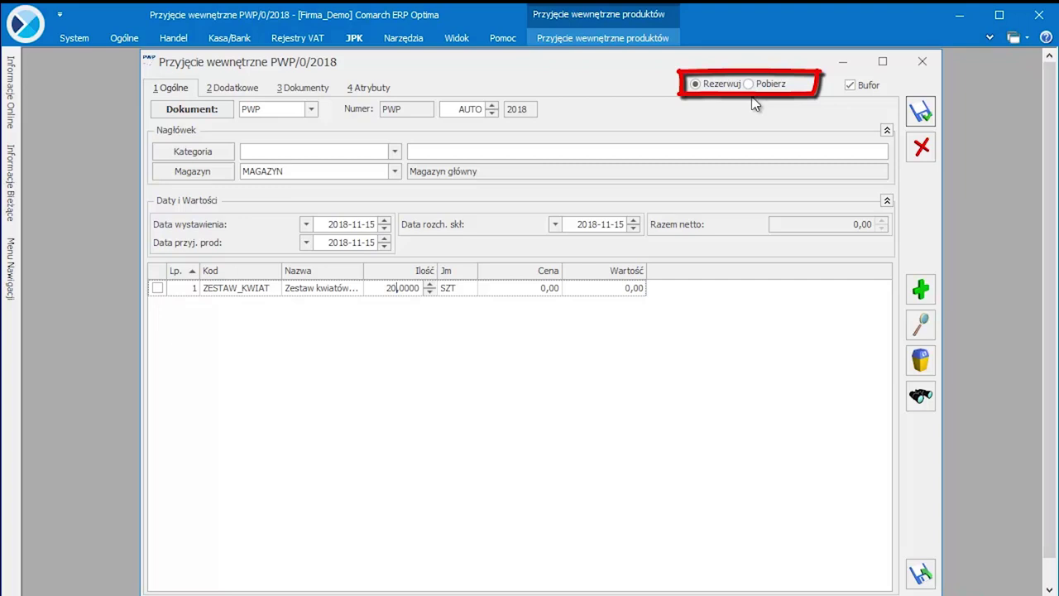
Take the product receipt out of the buffer, save it, and close the receipts list
click(854, 86)
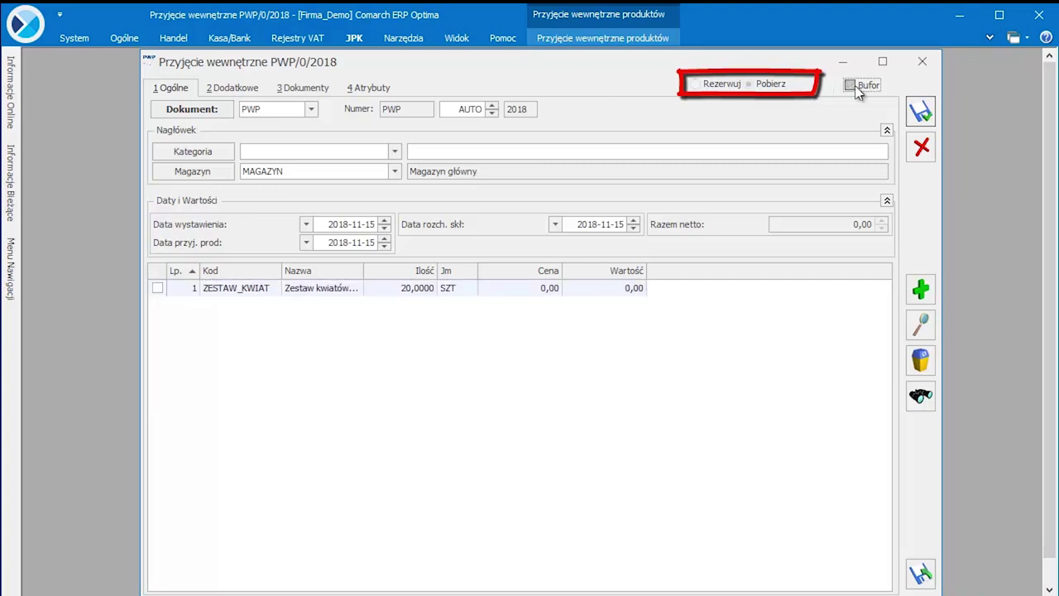
click(930, 102)
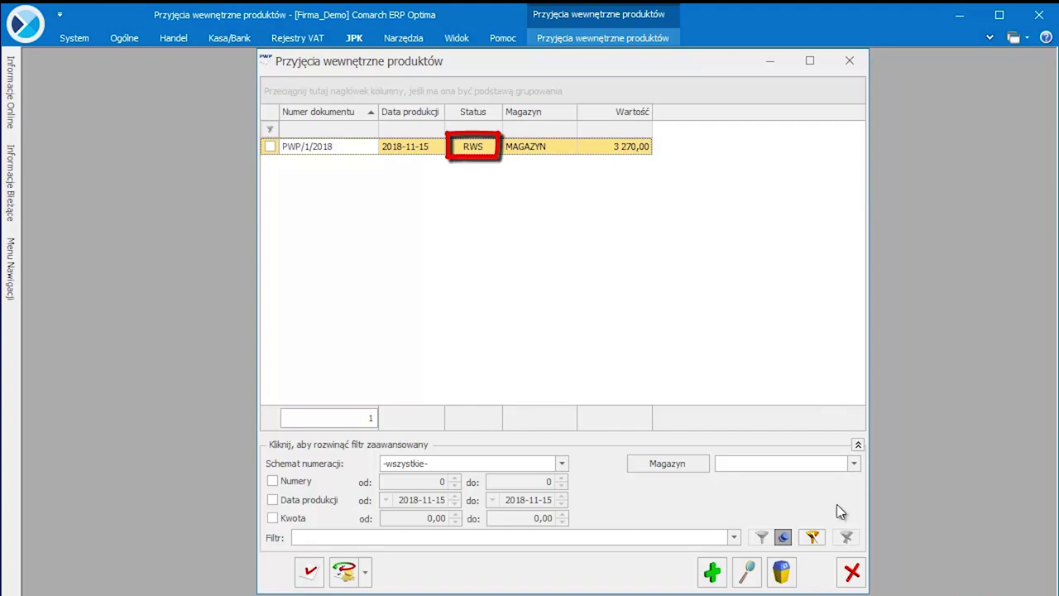
click(848, 580)
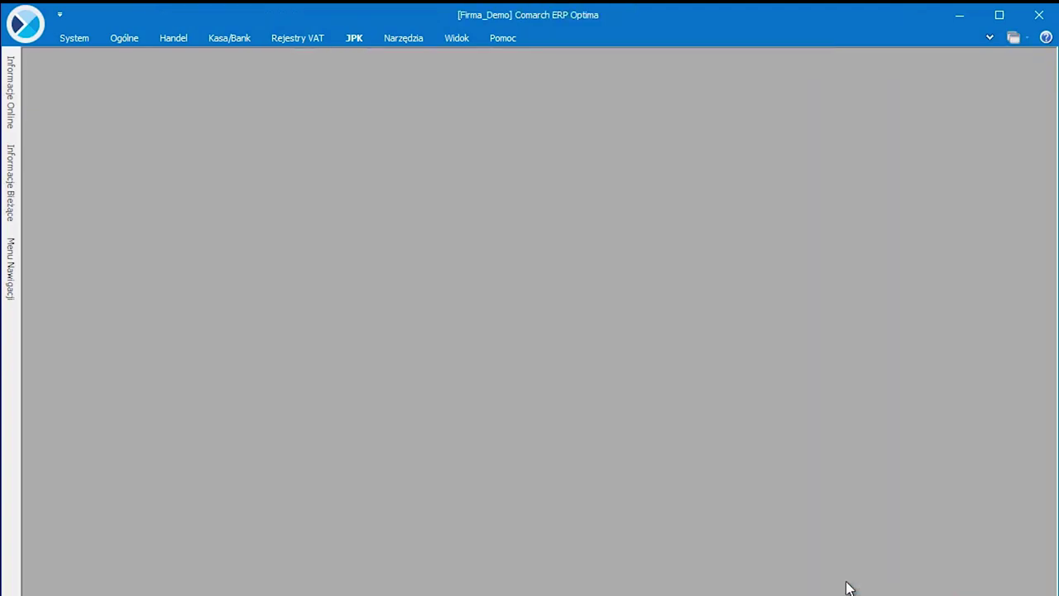
Check the stock quantity of ZESTAW_KWIAT in the stock list
click(170, 41)
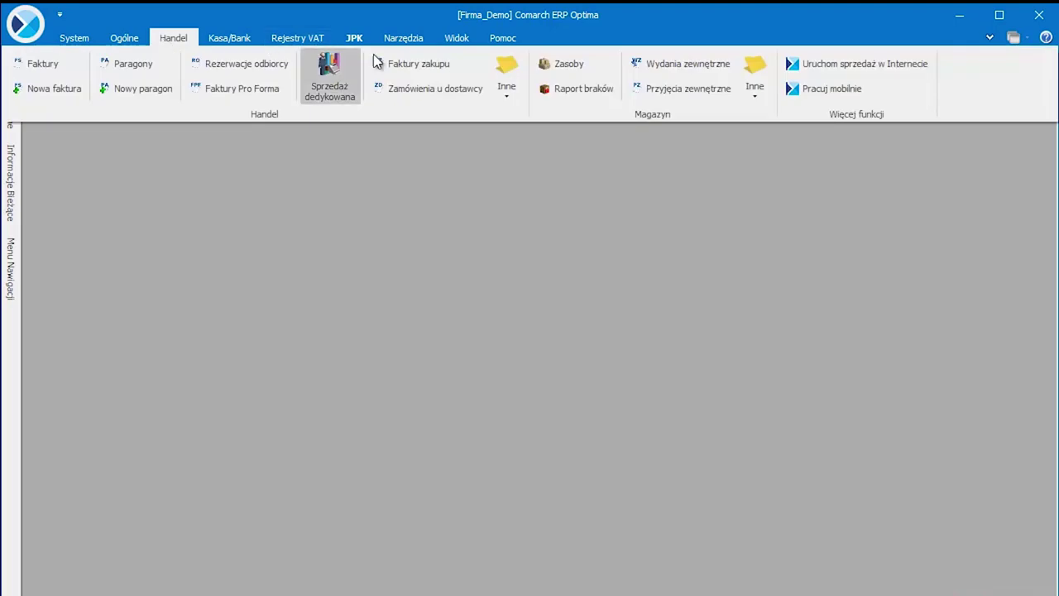
click(561, 65)
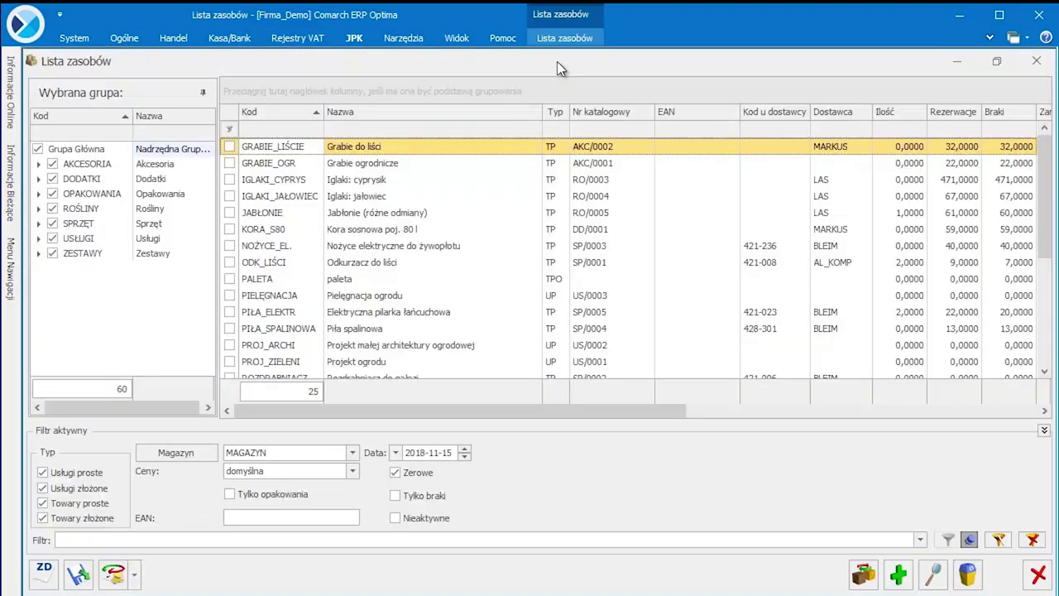
drag(1045, 194, 1044, 302)
click(742, 329)
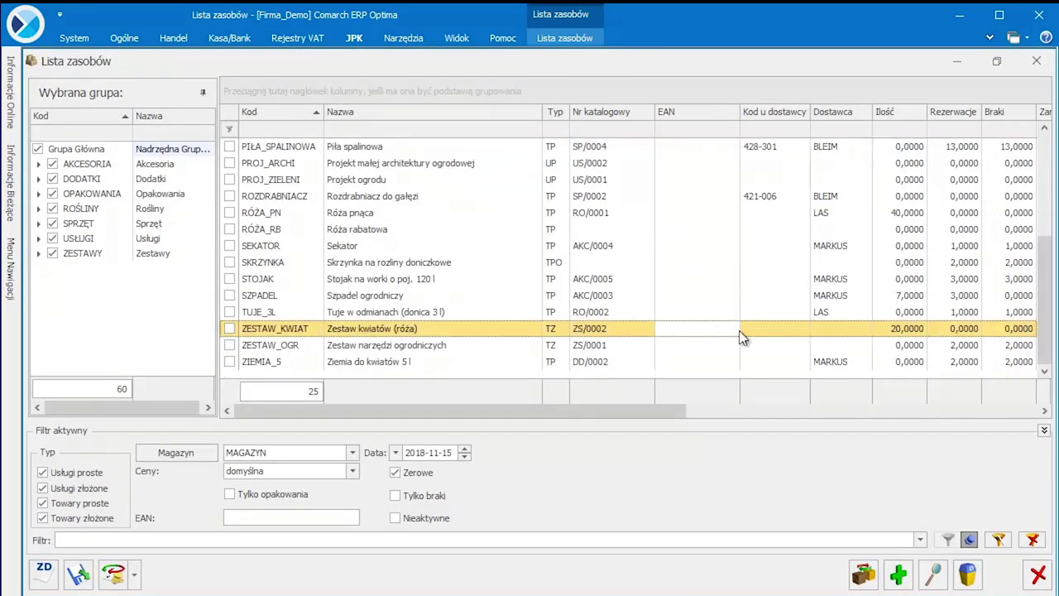
Check the available quantity and purchase value of ZESTAW_KWIAT in the stock list, and close the list
drag(613, 412, 987, 407)
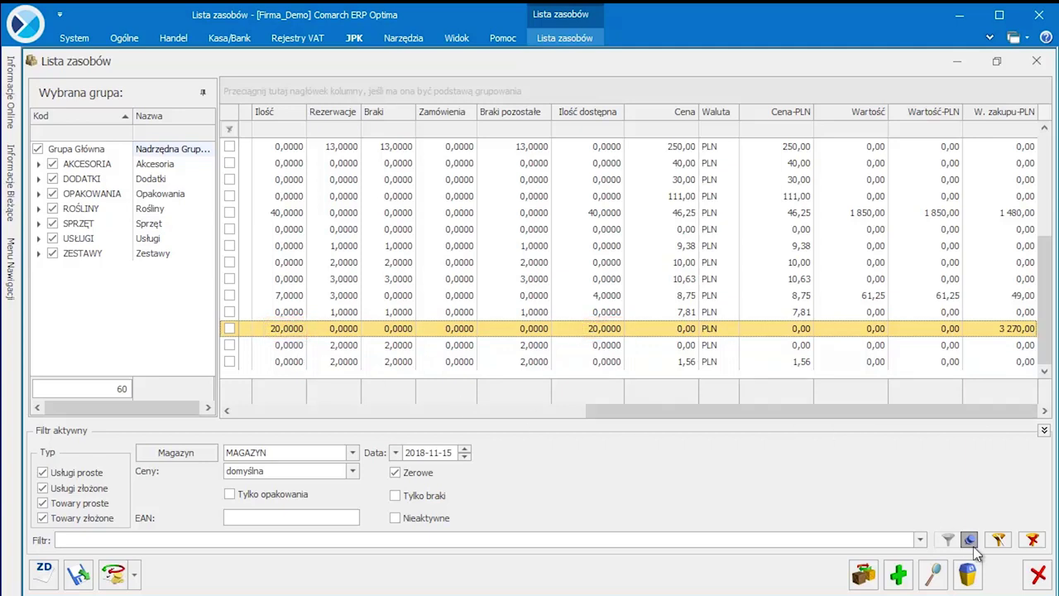
click(1037, 575)
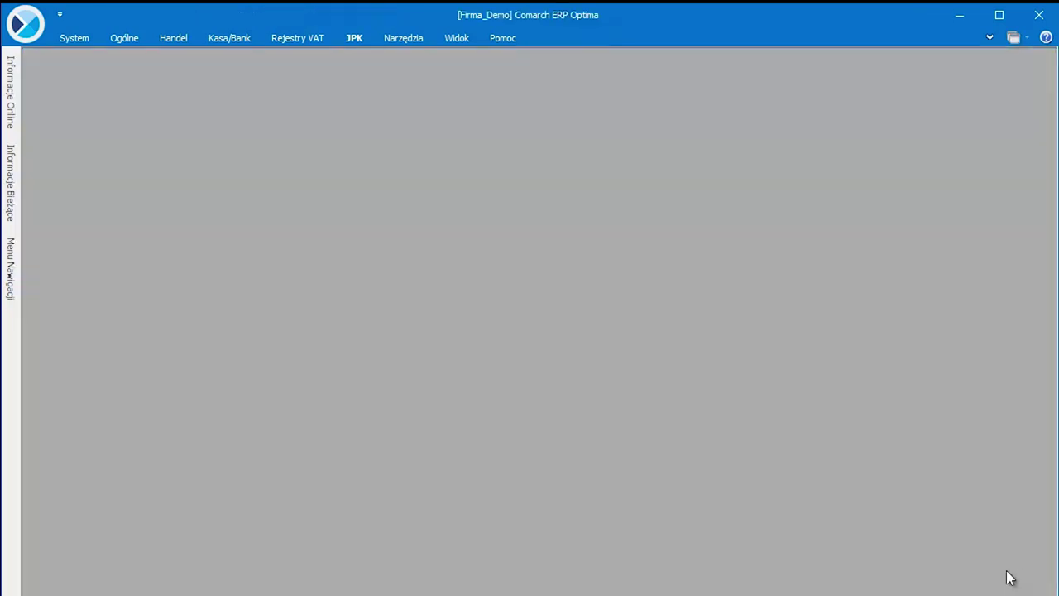
Review the components issued by the assembly component issue (RWS) document linked to the product receipt, and close the document and its list
click(178, 39)
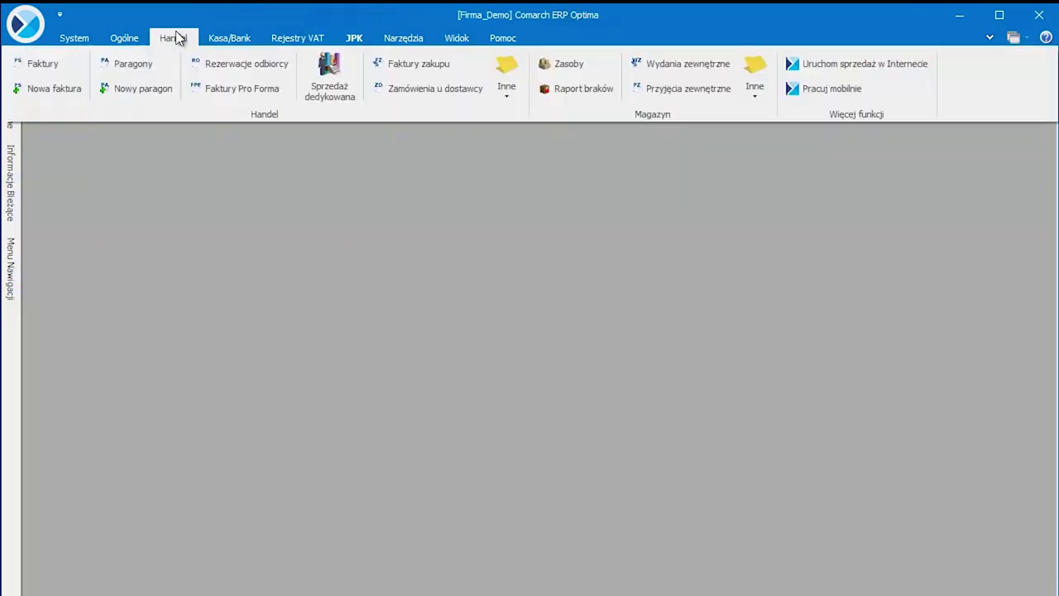
click(749, 77)
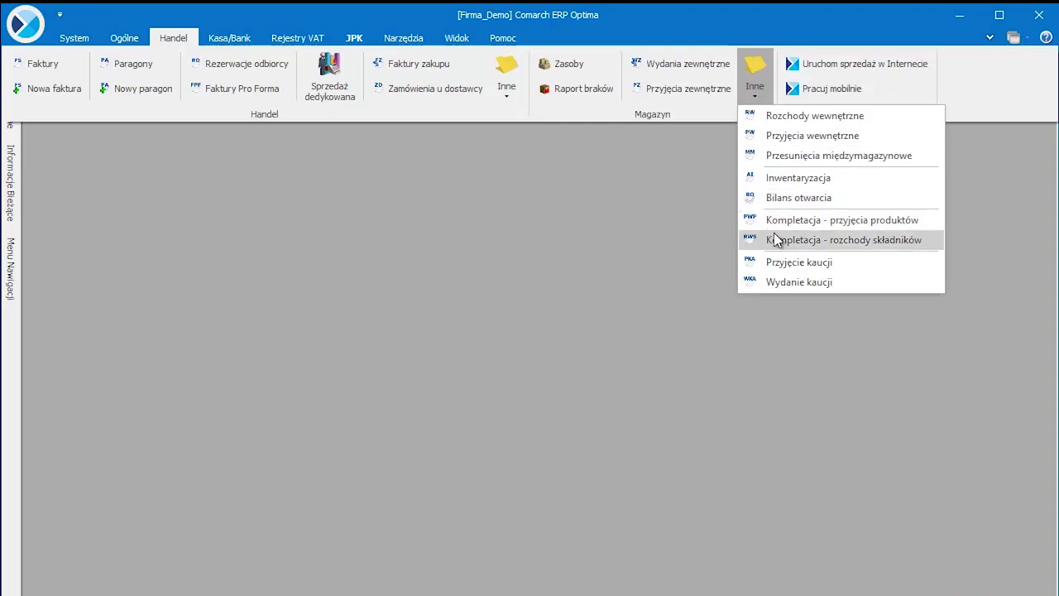
click(777, 240)
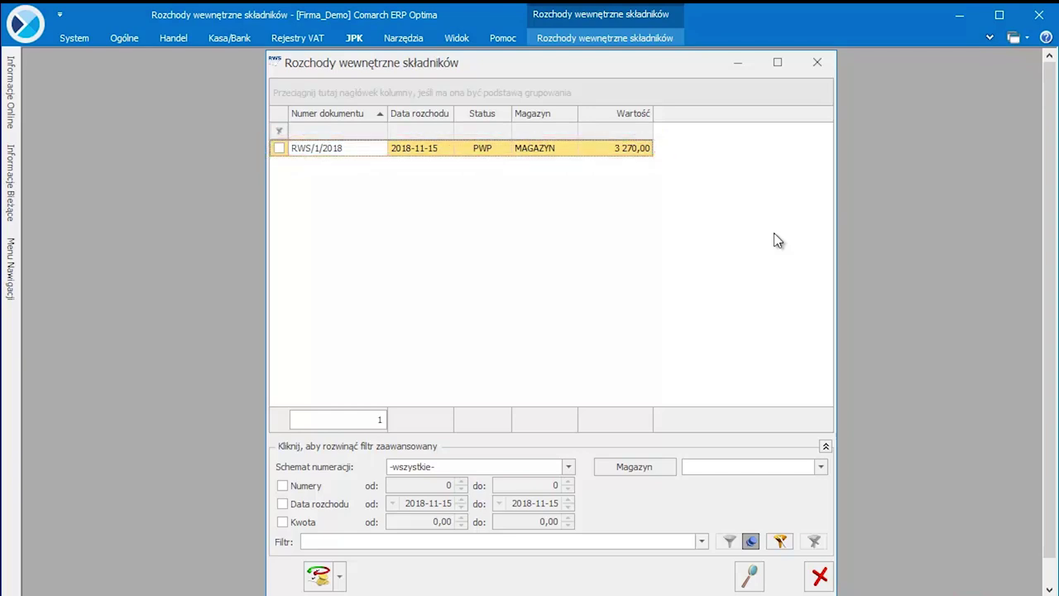
click(749, 576)
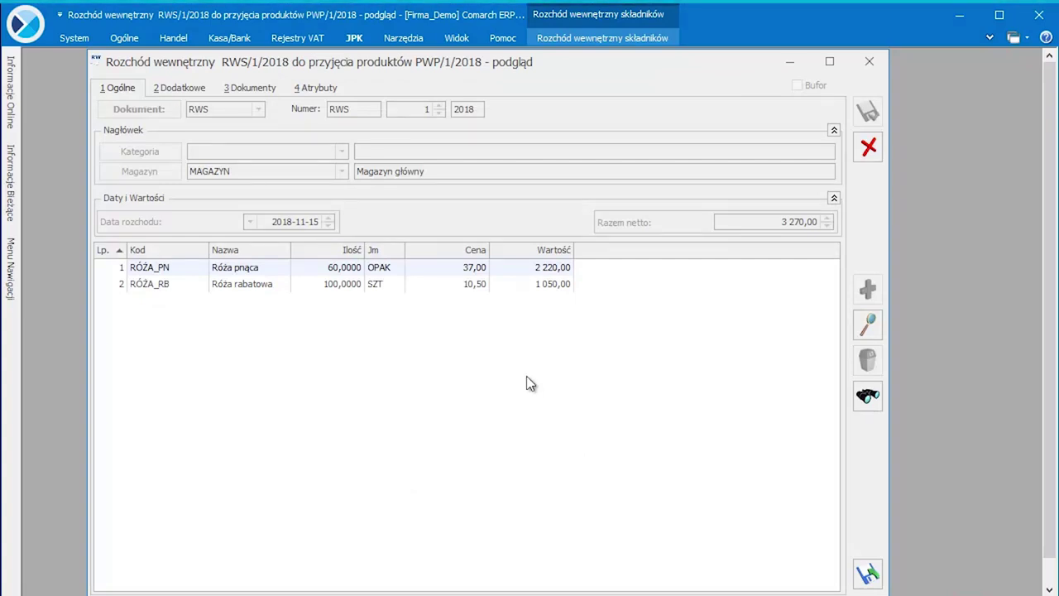
click(868, 148)
click(820, 577)
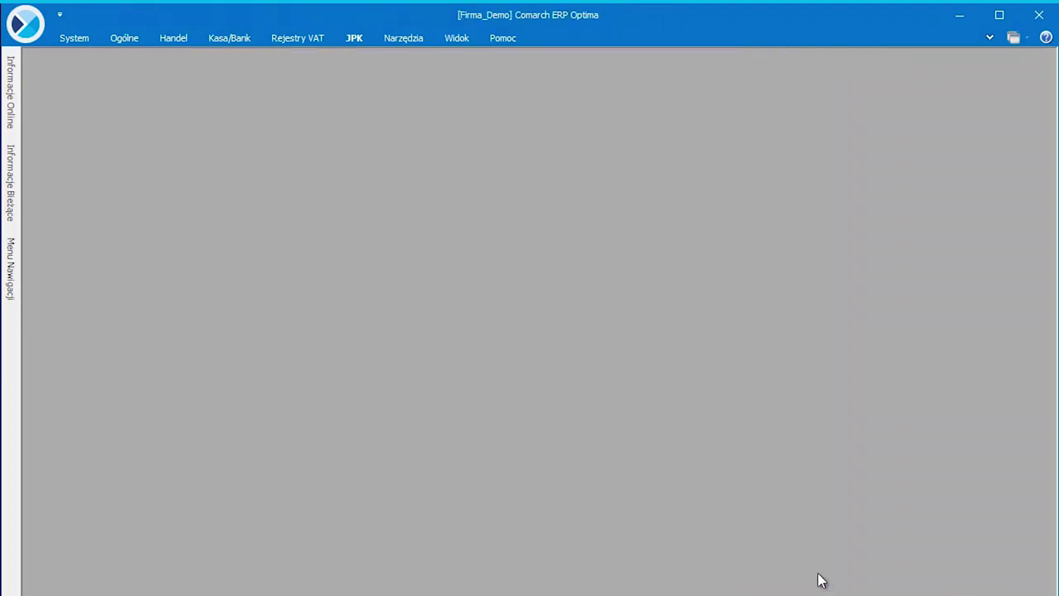